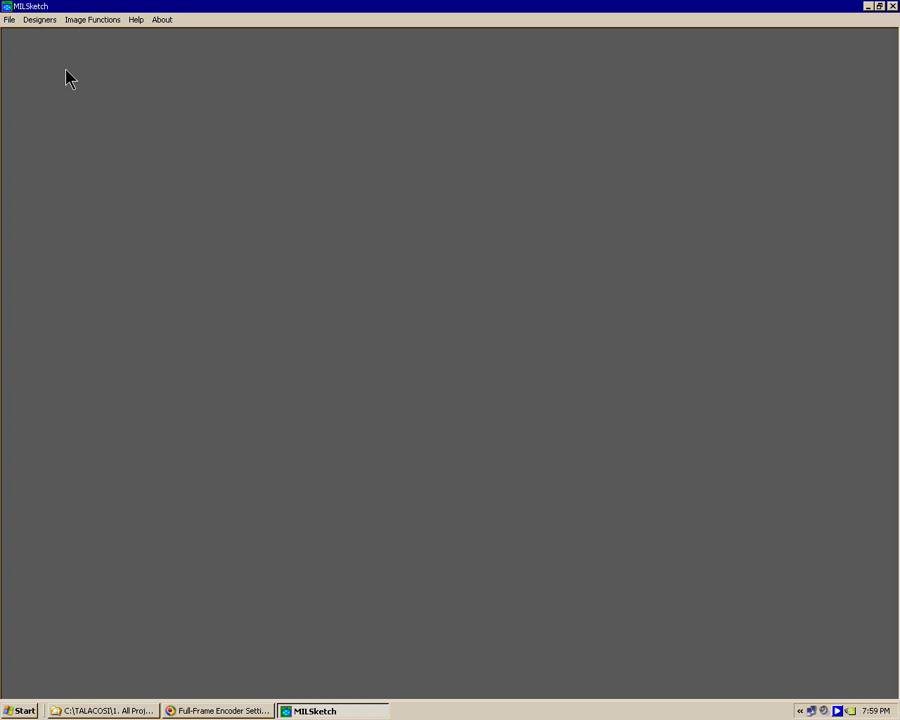
Open the File menu to reach the sketch commands.
click(9, 24)
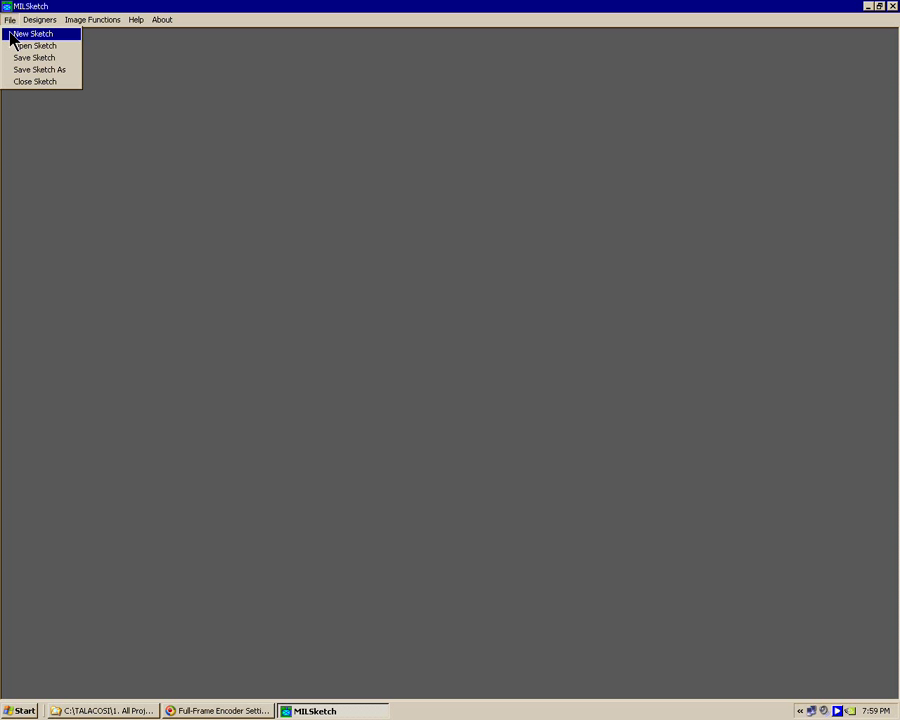
Start a new sketch with Eifa,Germany-Roads.jpg as its 2000 by 1000 background map.
click(12, 36)
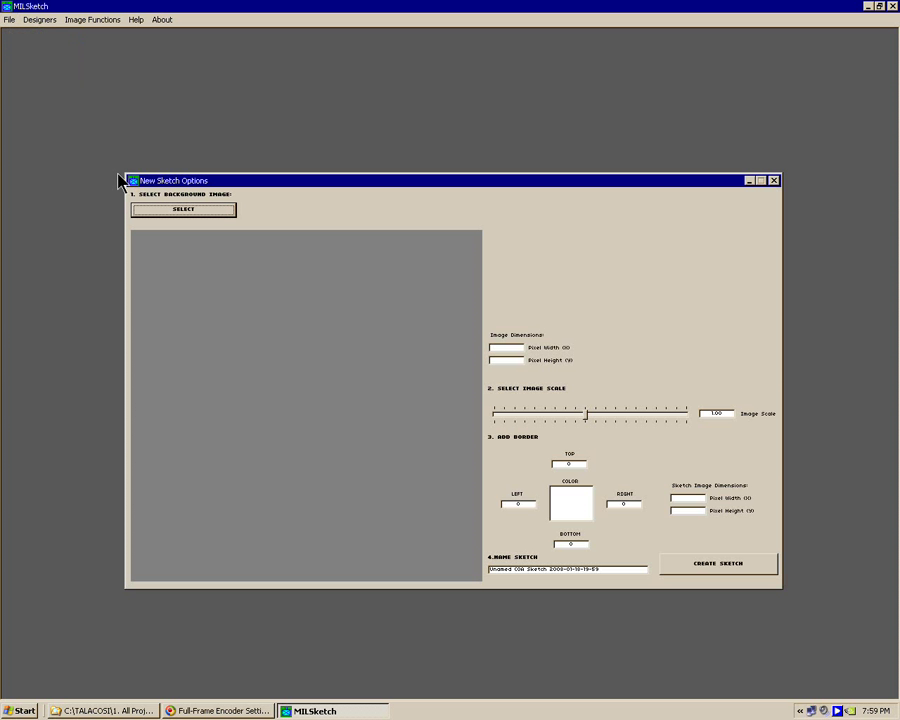
click(190, 210)
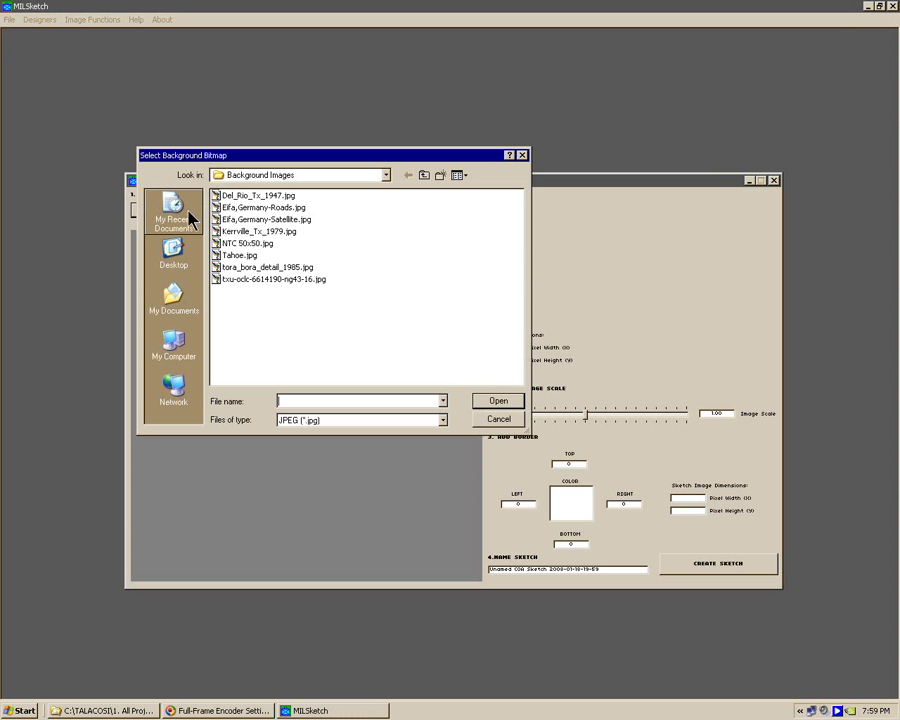
drag(255, 168, 252, 445)
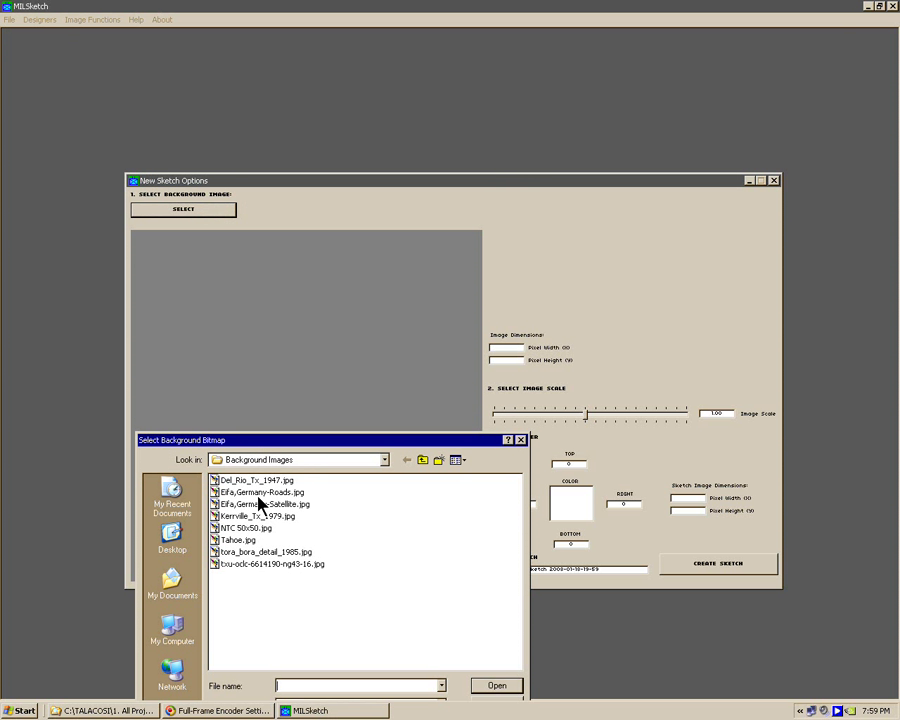
mouse_move(258, 444)
mouse_down()
mouse_move(257, 458)
mouse_move(255, 448)
mouse_up()
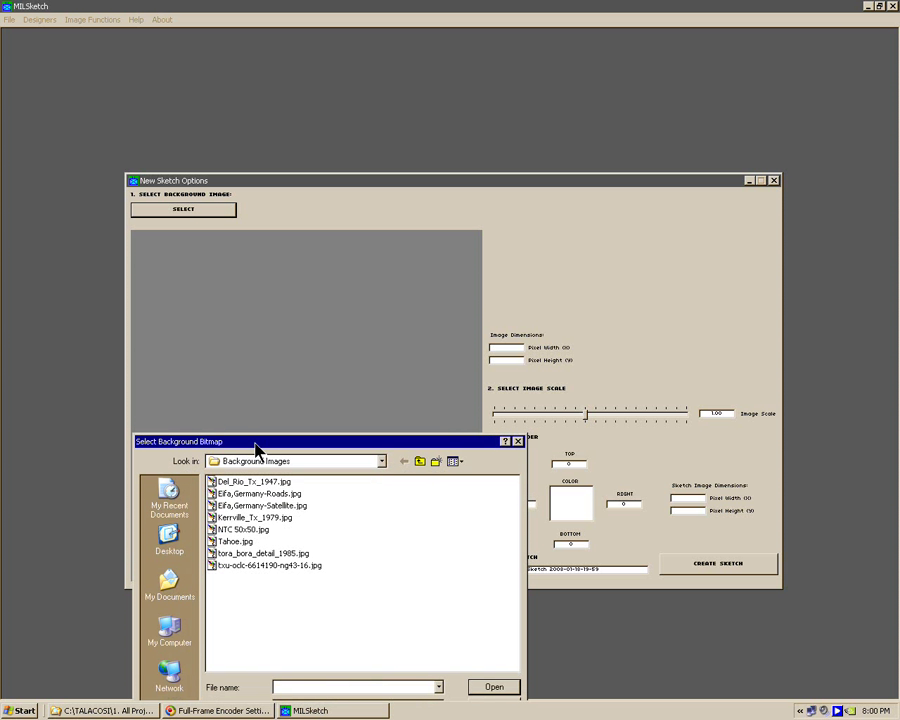
click(242, 503)
drag(344, 450, 326, 452)
click(475, 689)
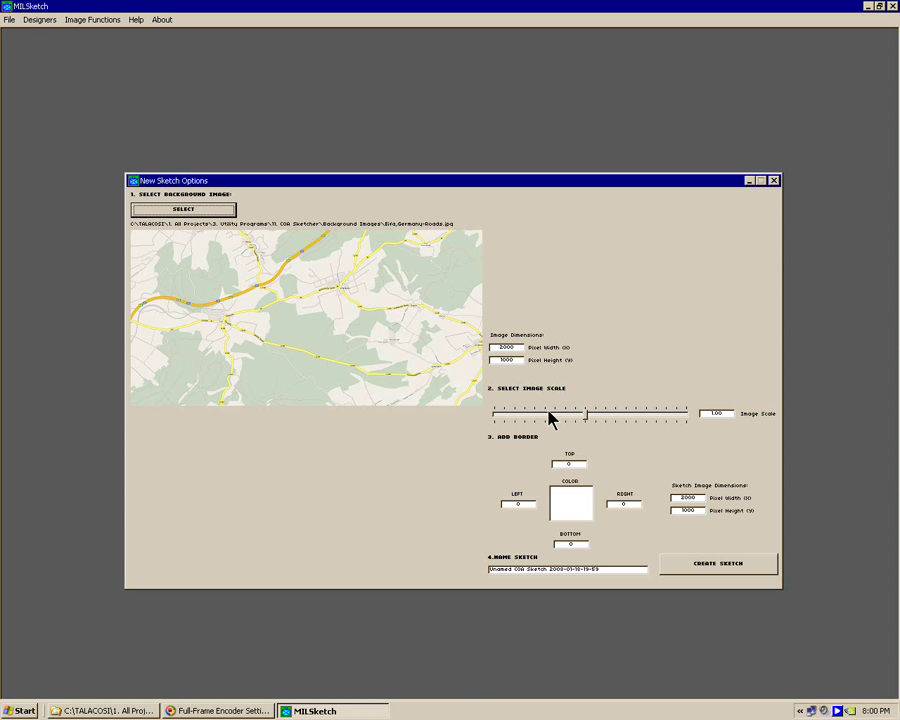
Keep the 2000 × 1000 pixel size and default border colour, and create the sketch.
double_click(516, 347)
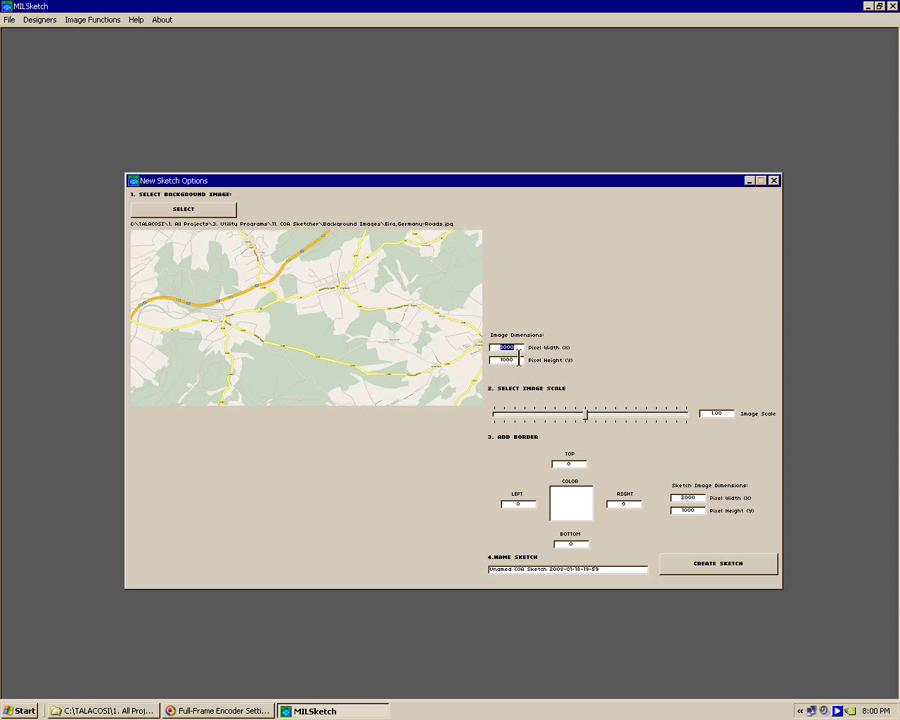
double_click(516, 359)
click(570, 500)
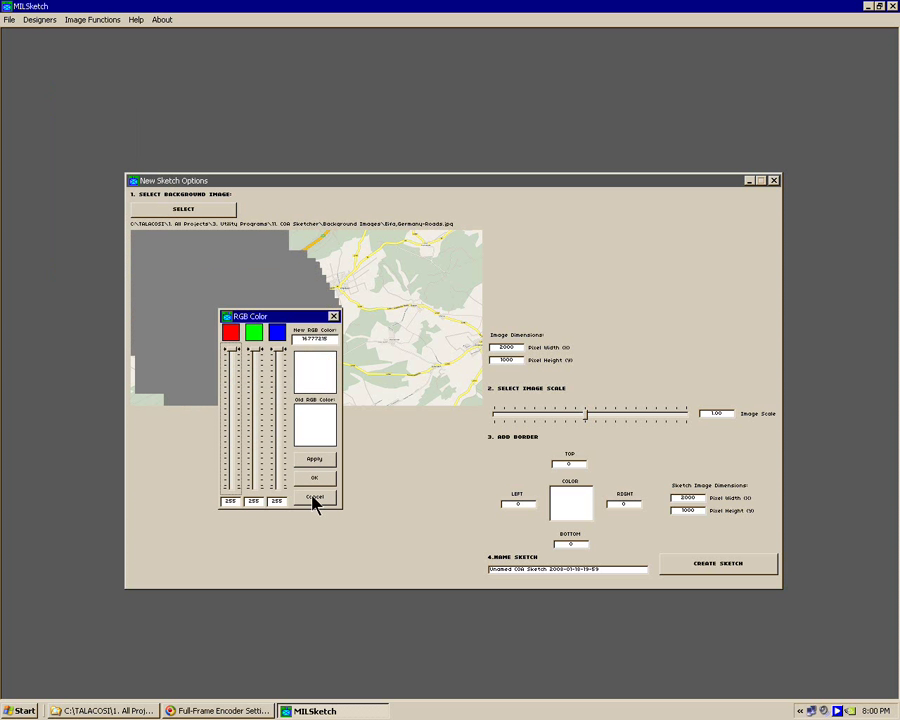
click(314, 497)
click(683, 564)
mouse_move(362, 103)
mouse_down()
mouse_move(374, 54)
mouse_move(393, 153)
mouse_up()
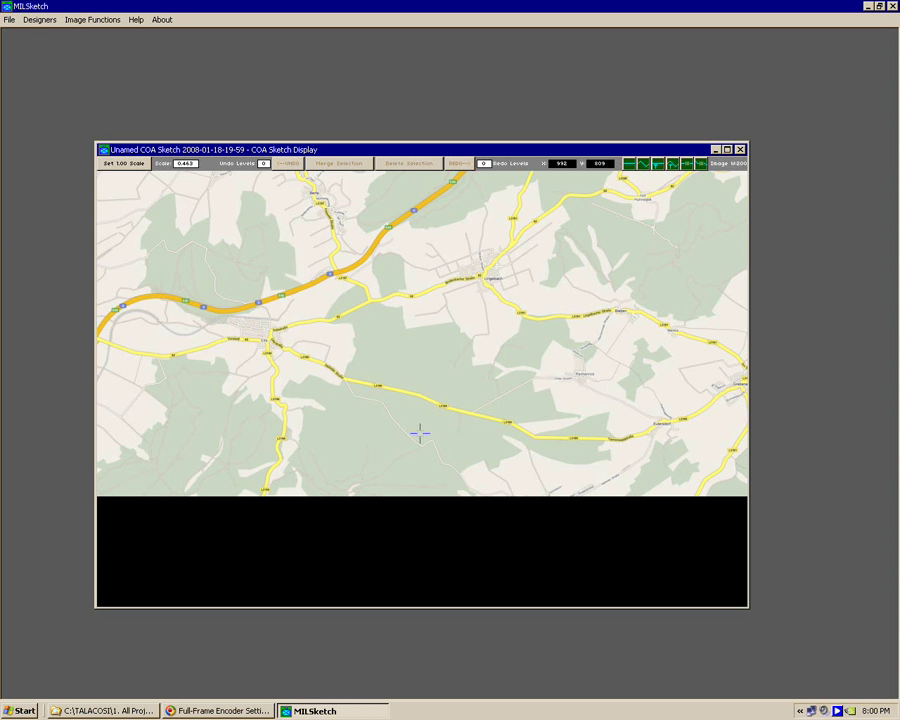
Enlarge the COA Sketch Display window and show the Eifa map at 1.000 scale.
mouse_move(747, 605)
mouse_down()
mouse_move(884, 683)
mouse_move(699, 484)
mouse_move(748, 572)
mouse_move(823, 612)
mouse_up()
click(110, 163)
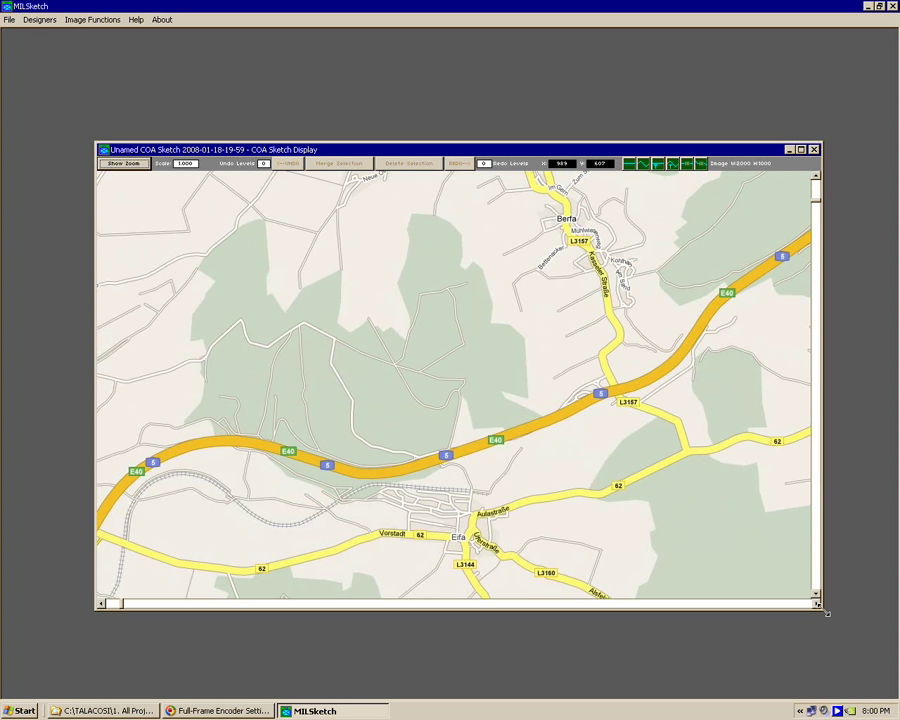
drag(821, 608, 801, 599)
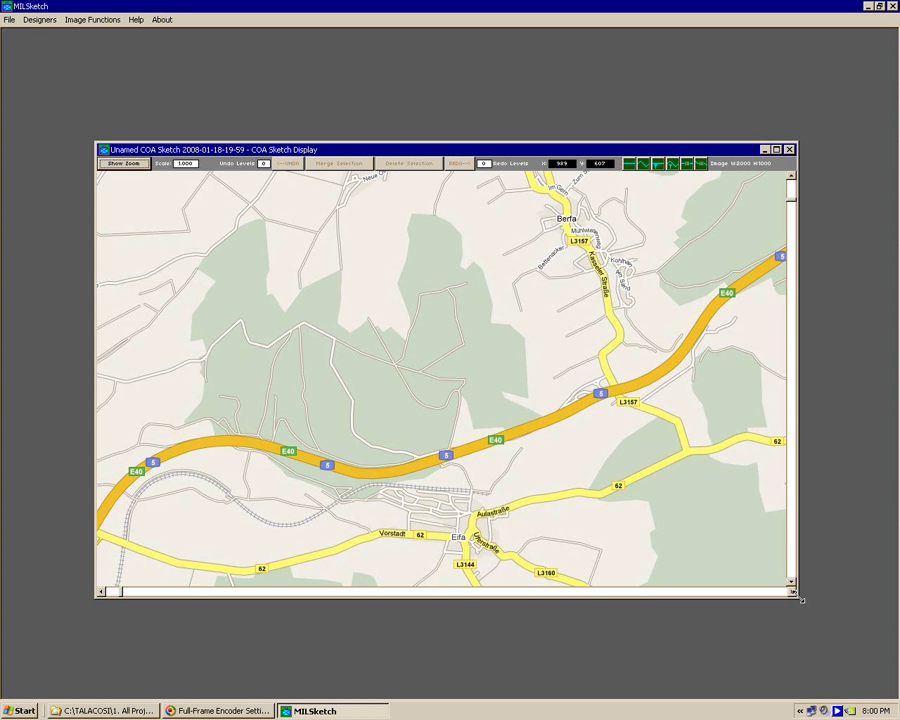
mouse_move(801, 599)
mouse_down()
mouse_move(643, 462)
mouse_move(617, 581)
mouse_move(794, 631)
mouse_up()
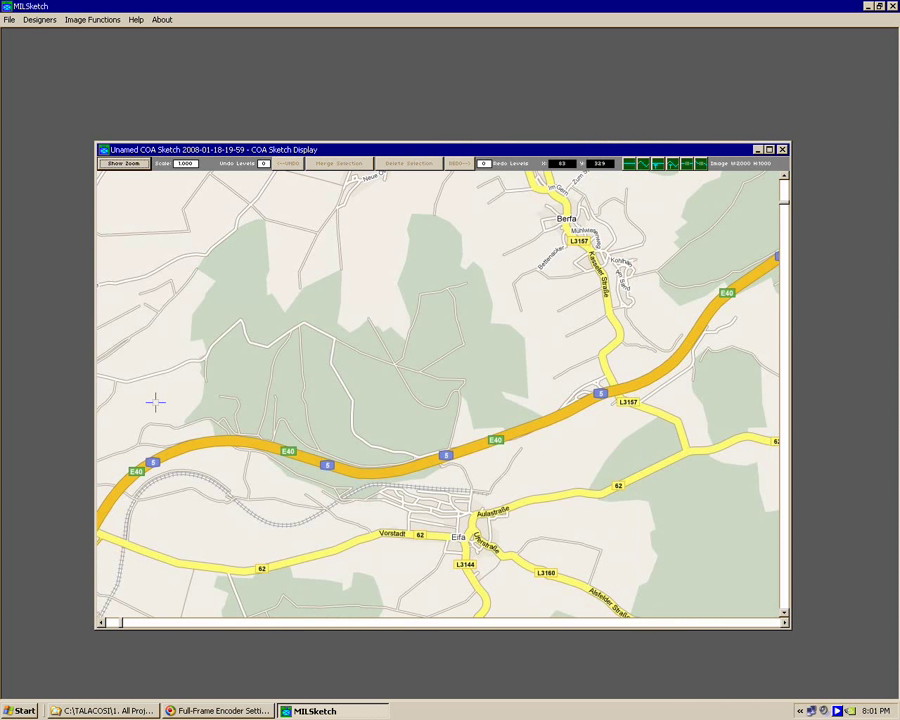
drag(122, 627, 118, 652)
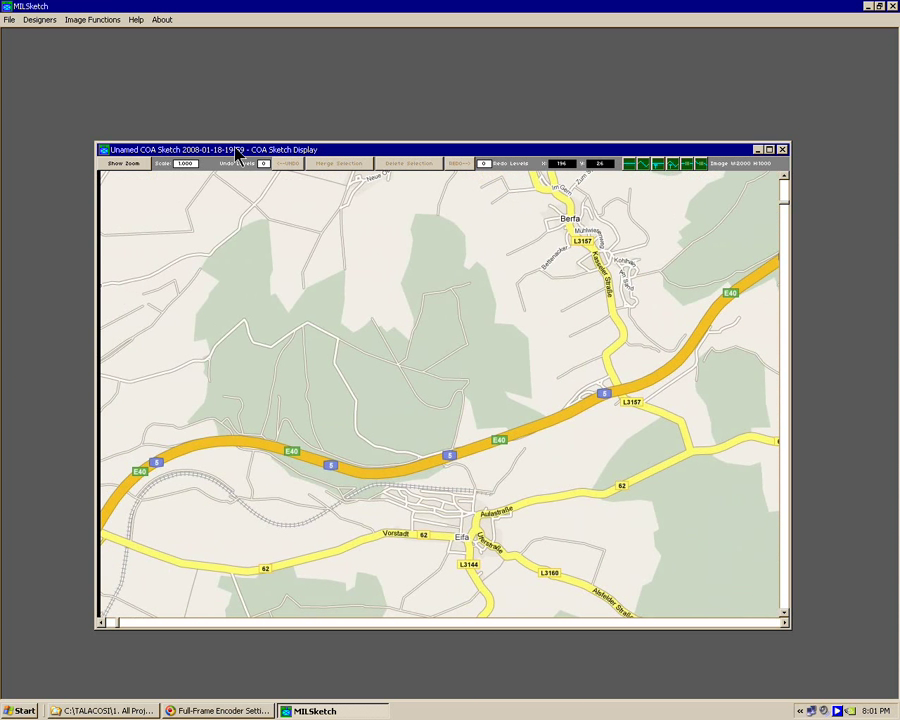
drag(248, 150, 329, 139)
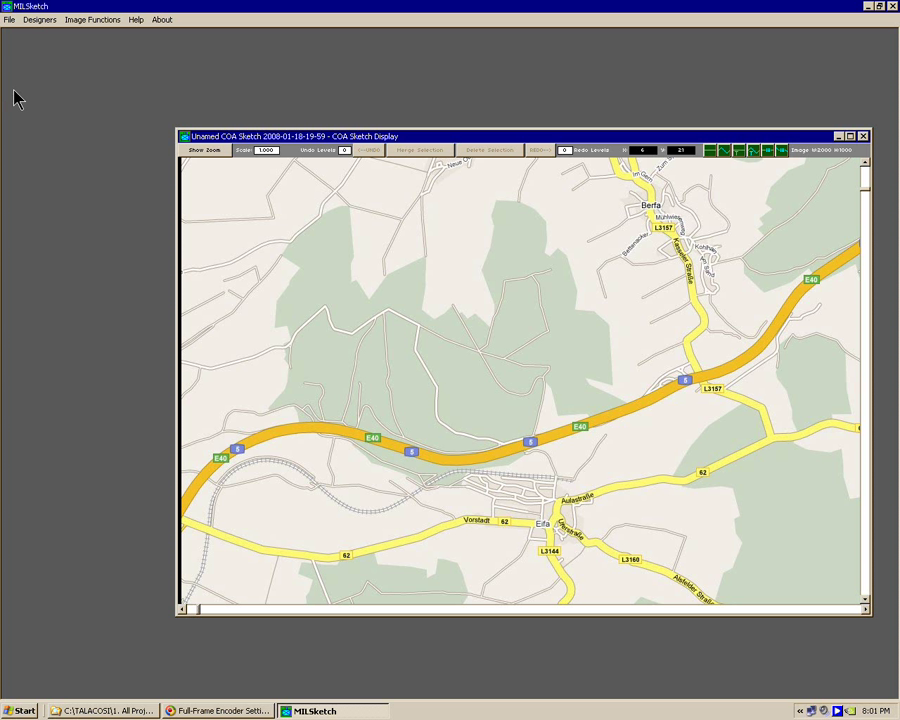
Launch a New Symbol Designer from the Designers menu and position it over the map.
click(37, 24)
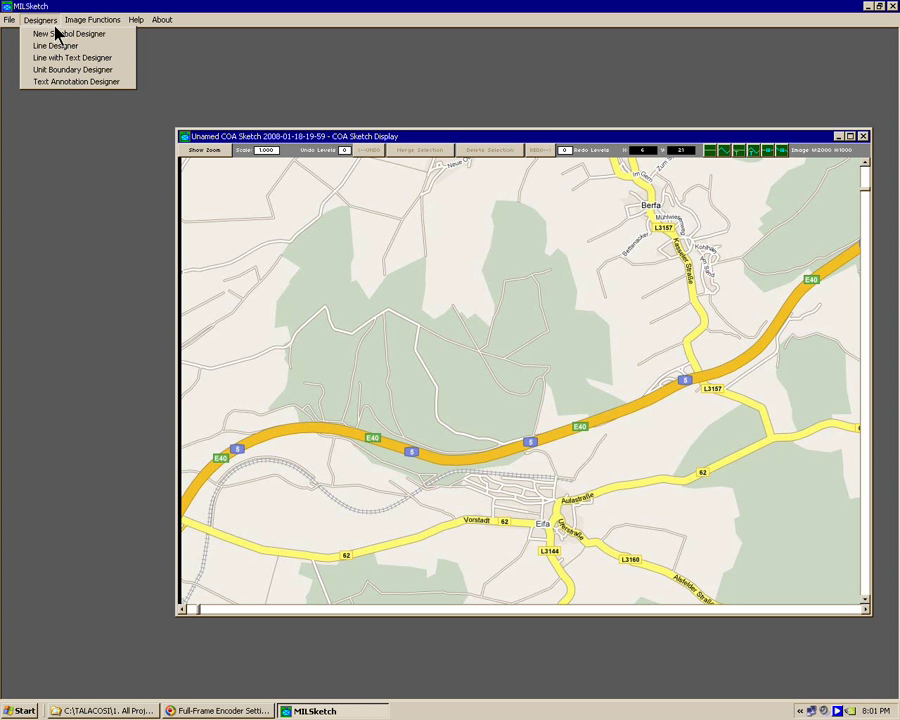
click(58, 38)
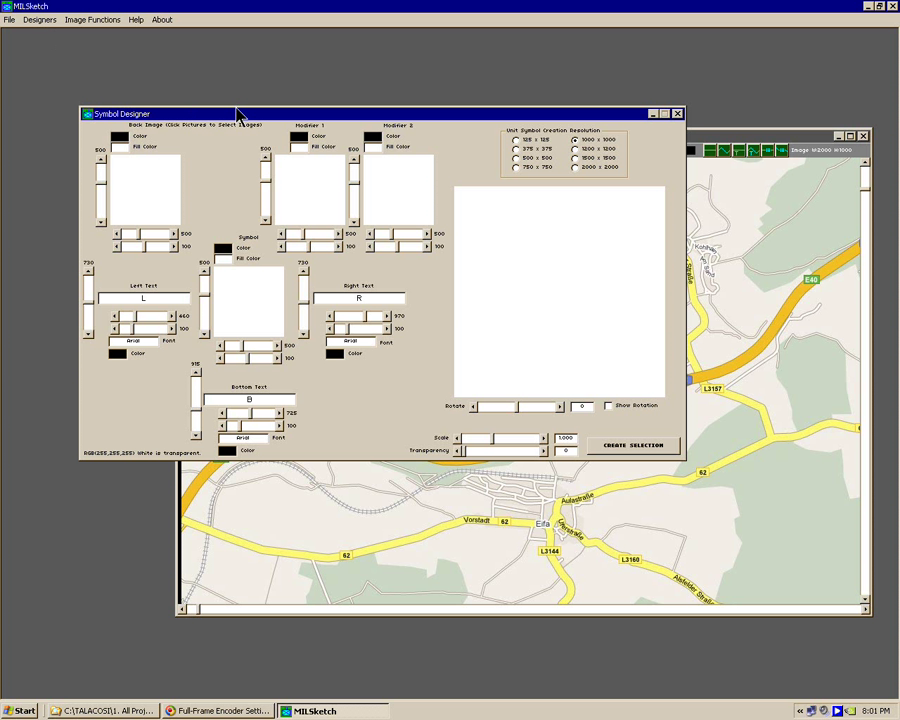
drag(261, 113, 423, 122)
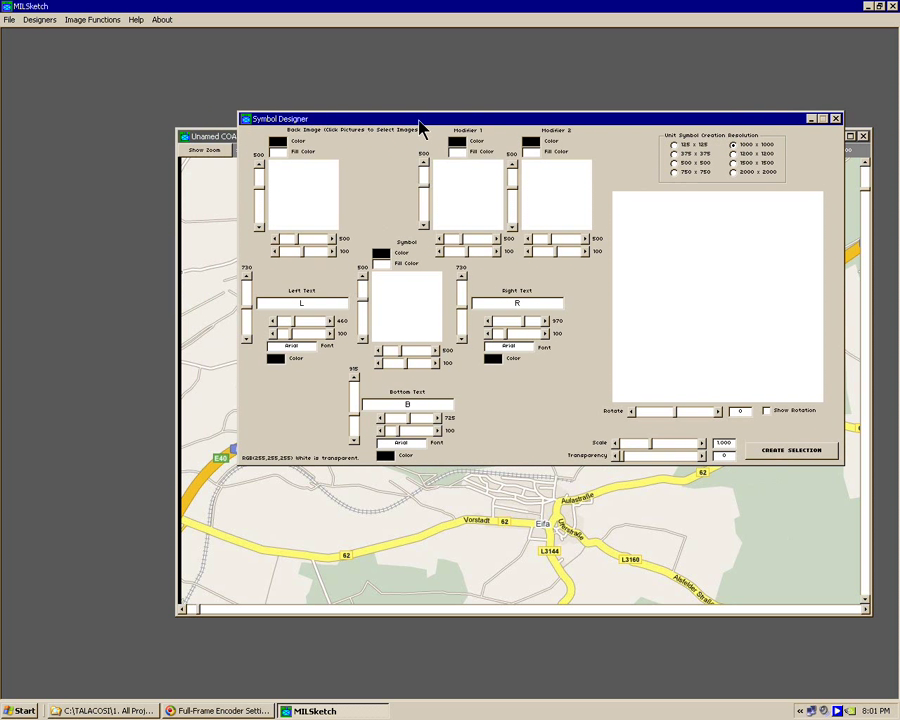
Open the main-symbol image chooser on the 1B. FRIENDLY LAND 1 folder.
click(405, 305)
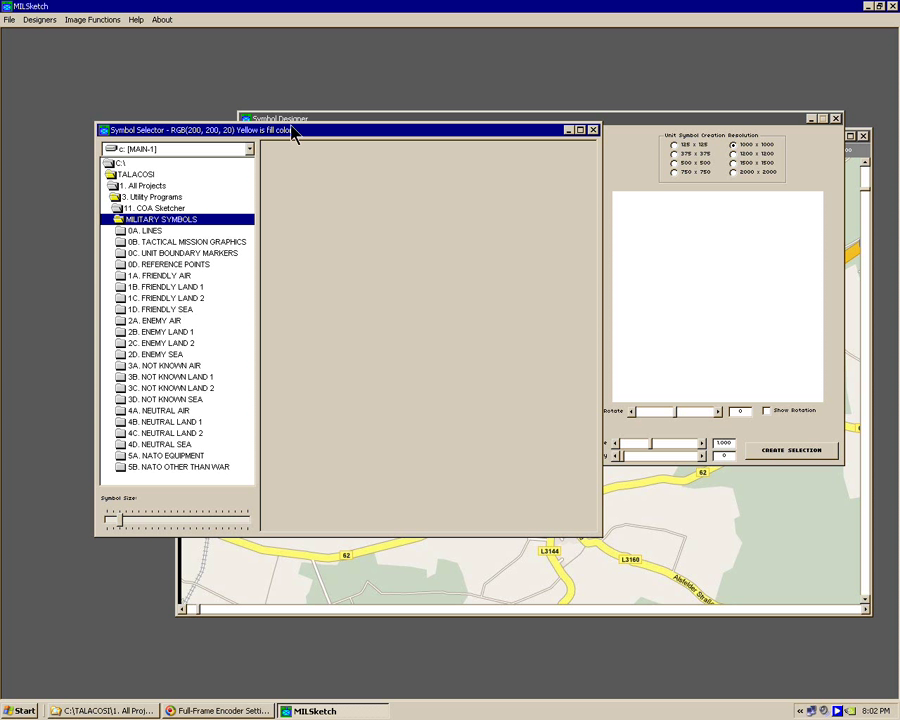
drag(286, 134, 222, 83)
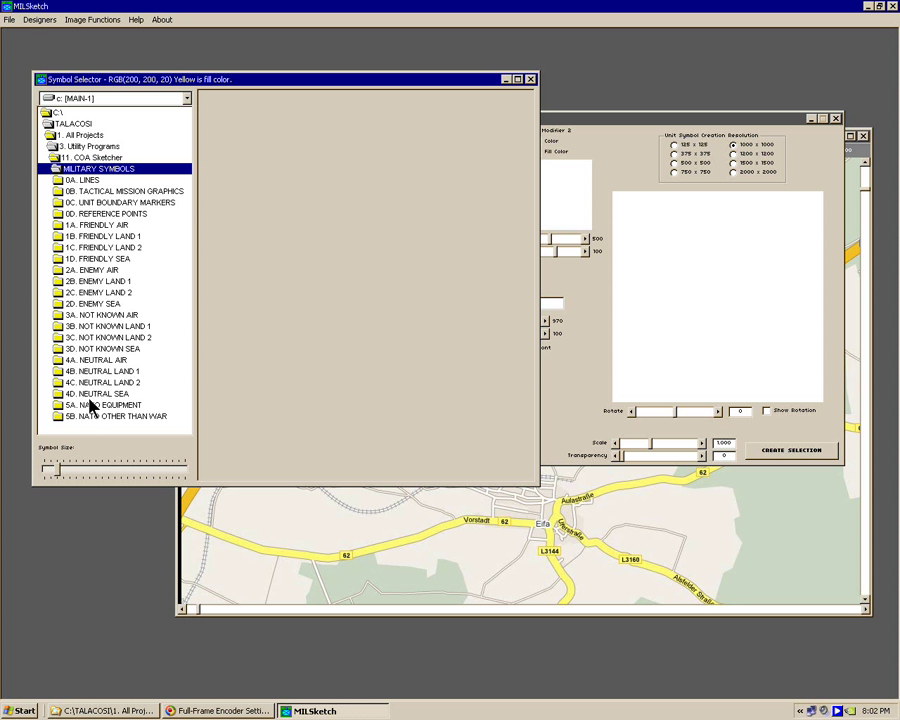
click(88, 236)
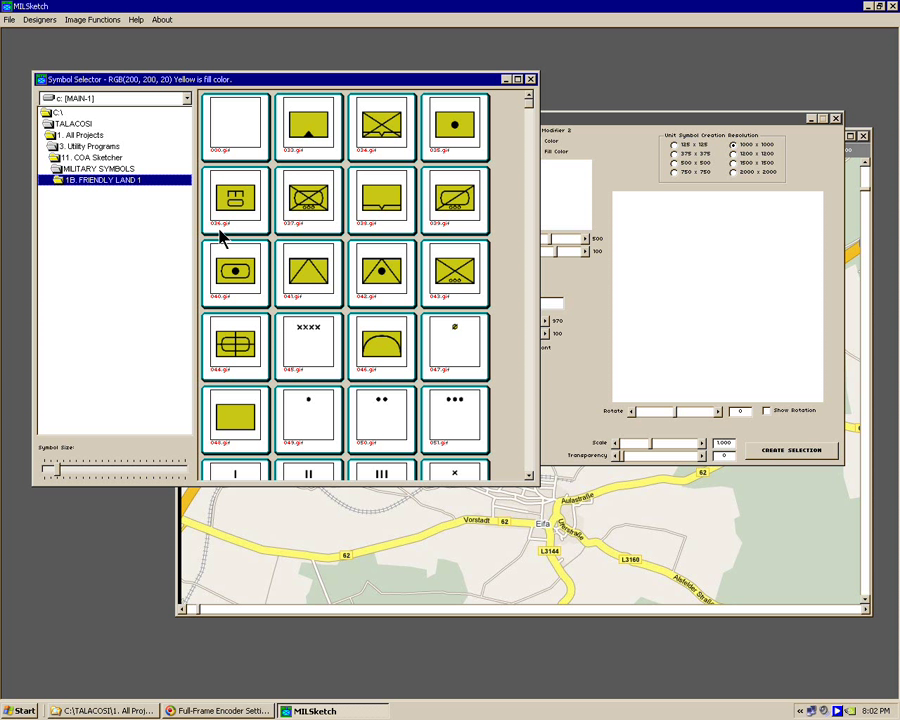
Widen the Symbol Selector and enlarge its thumbnails into a wide grid.
drag(530, 98, 530, 257)
drag(54, 469, 44, 476)
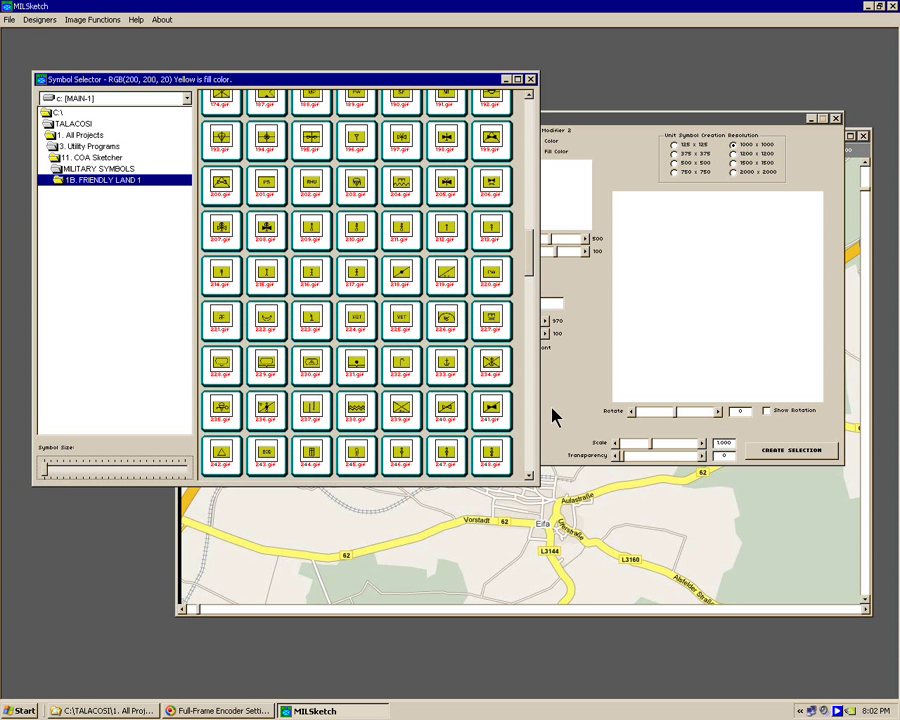
drag(538, 487, 731, 603)
scroll(723, 291, up, 5)
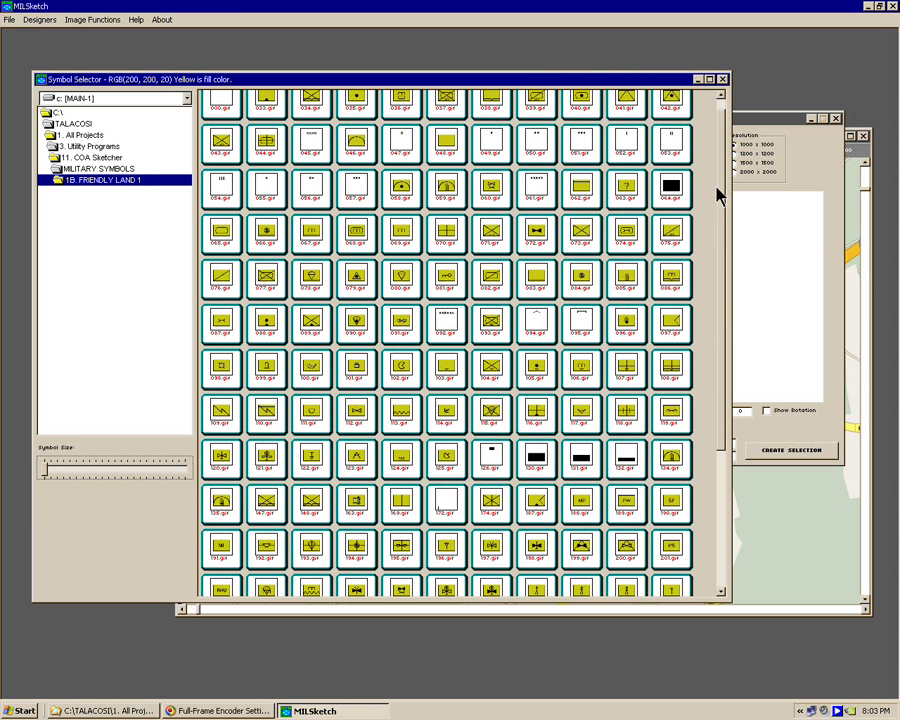
drag(46, 474, 63, 476)
click(84, 170)
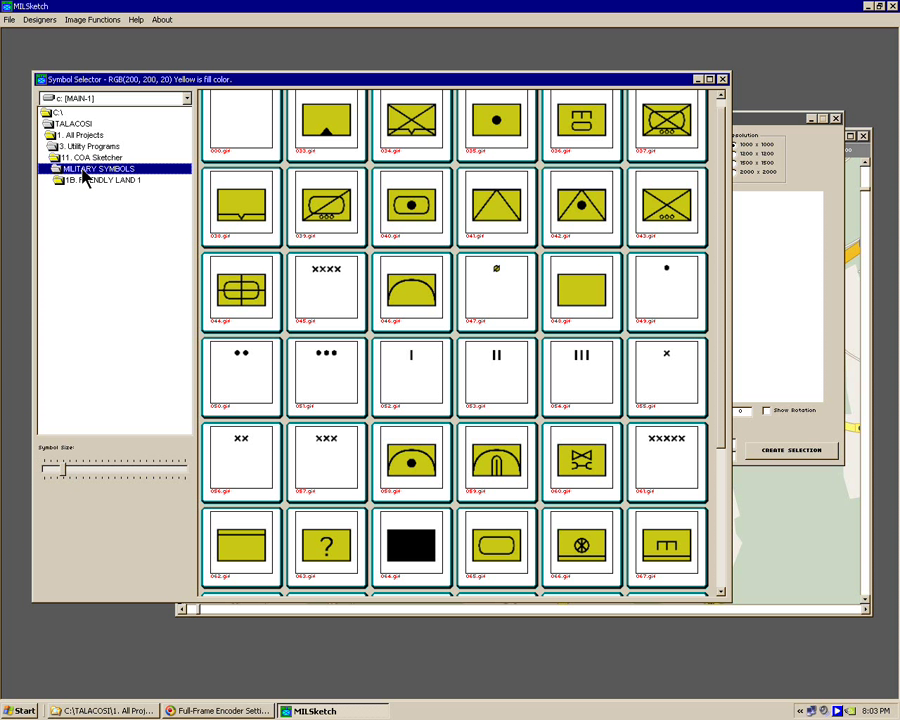
double_click(61, 165)
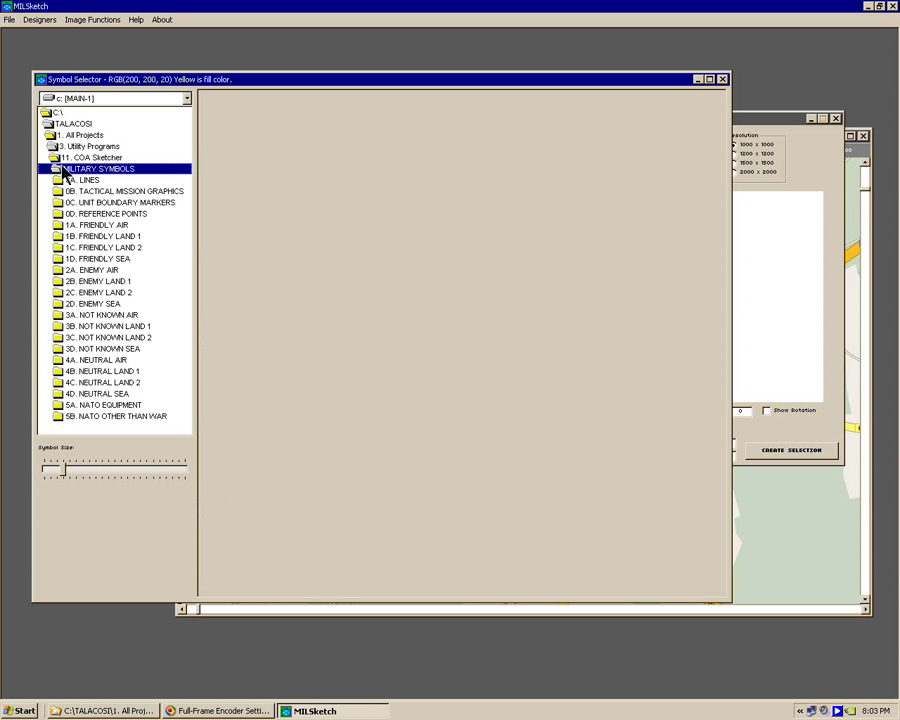
click(97, 282)
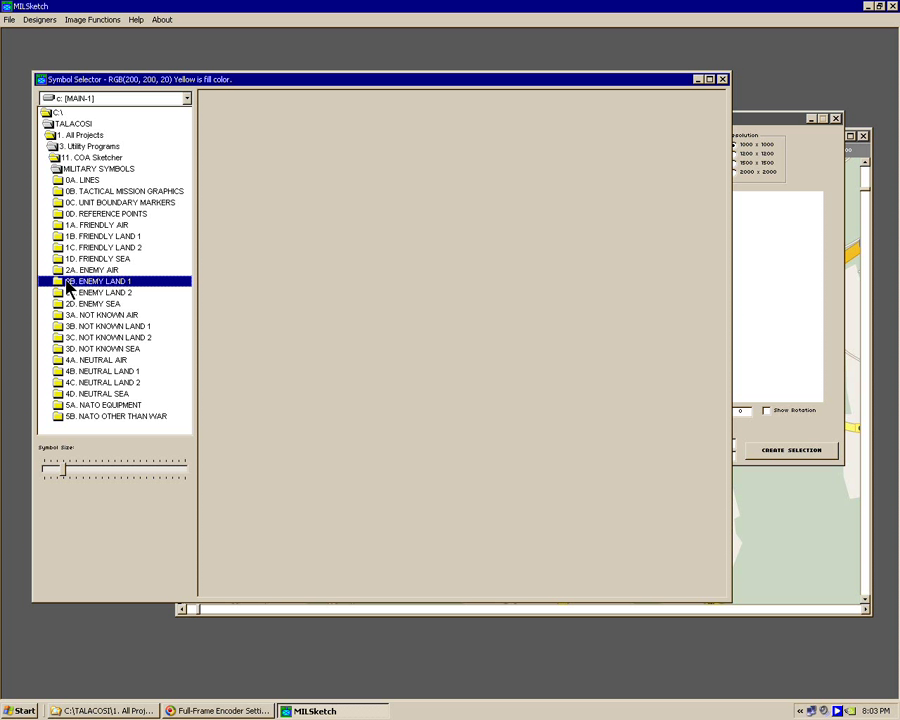
click(82, 281)
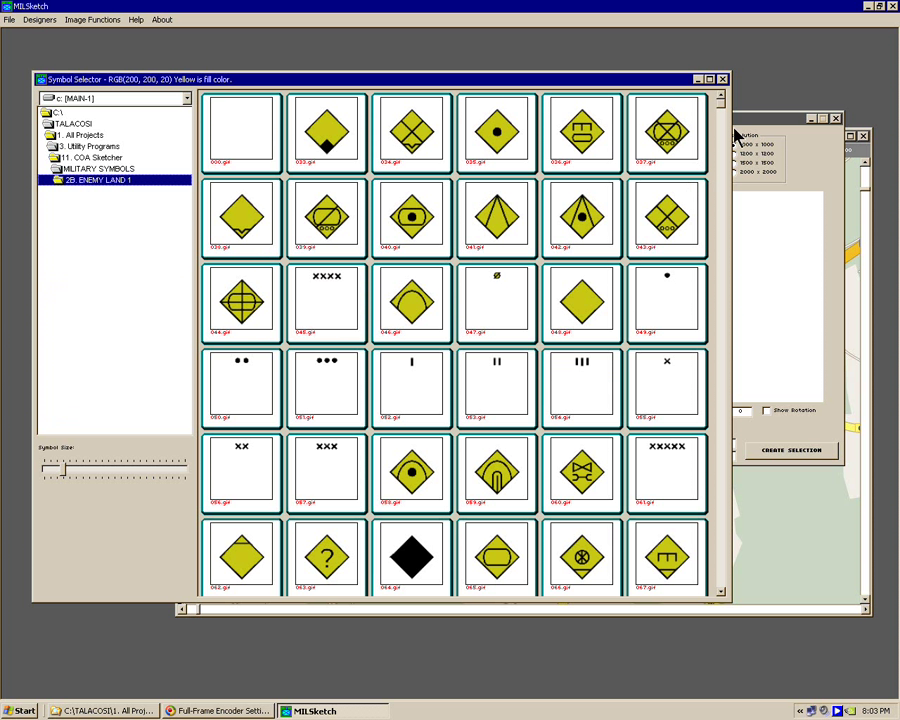
mouse_move(718, 110)
mouse_down()
mouse_move(718, 315)
mouse_move(708, 104)
mouse_up()
click(102, 171)
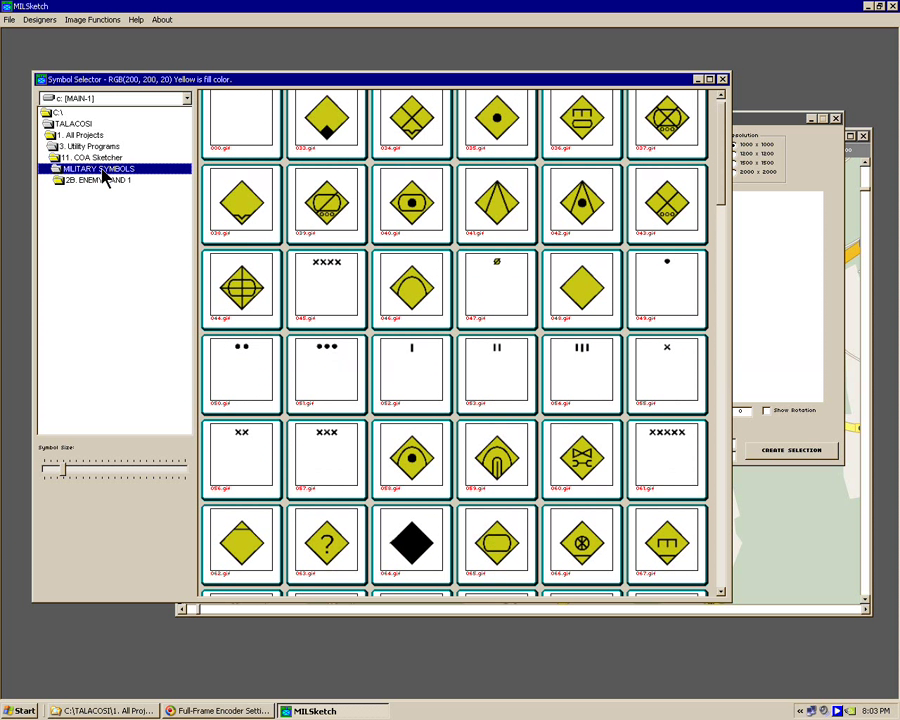
click(46, 170)
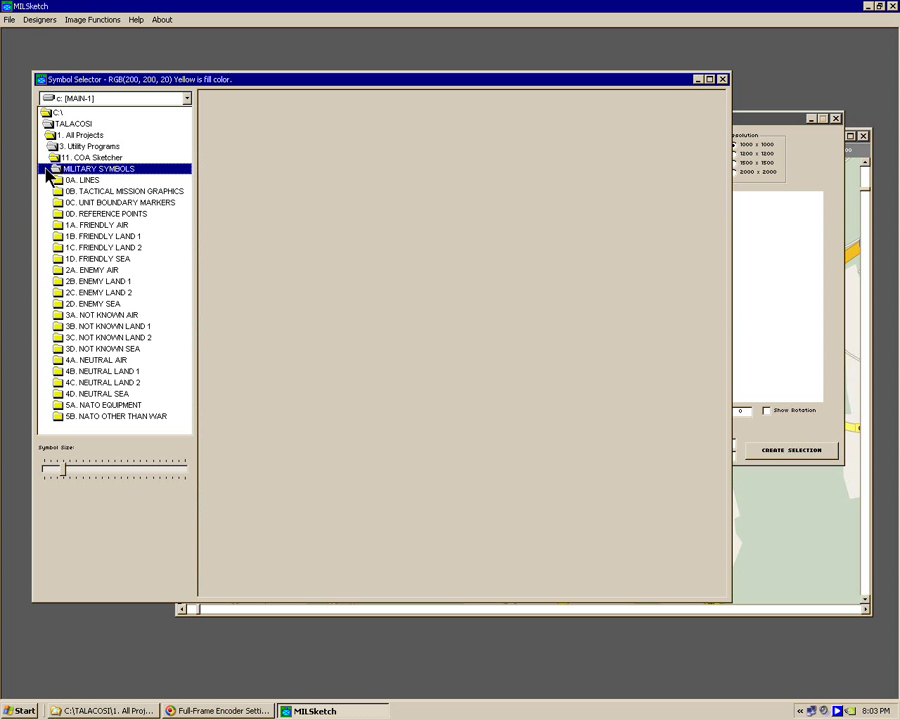
click(77, 238)
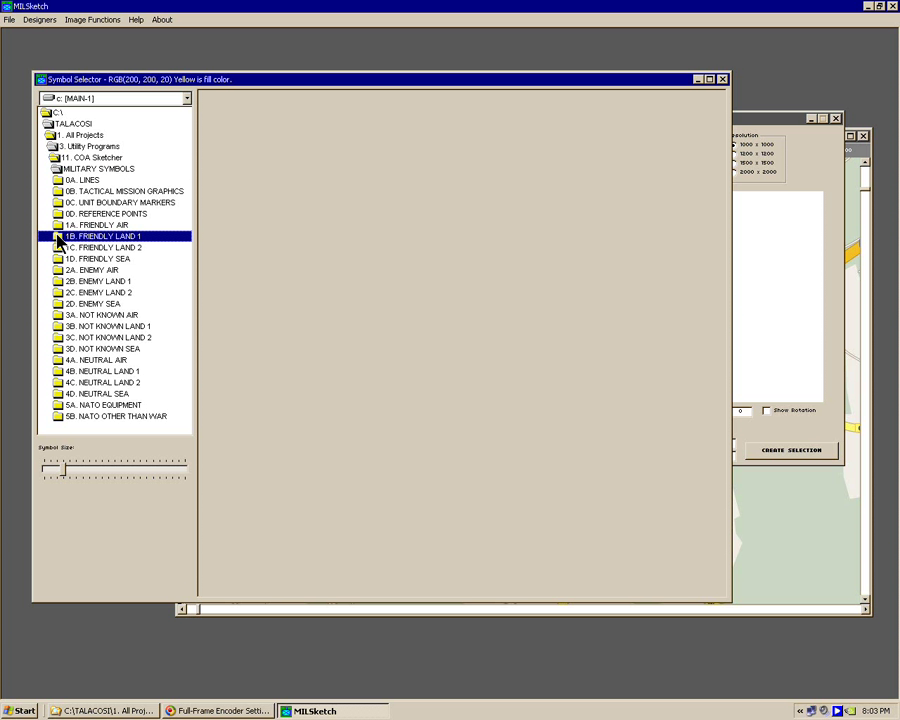
double_click(58, 238)
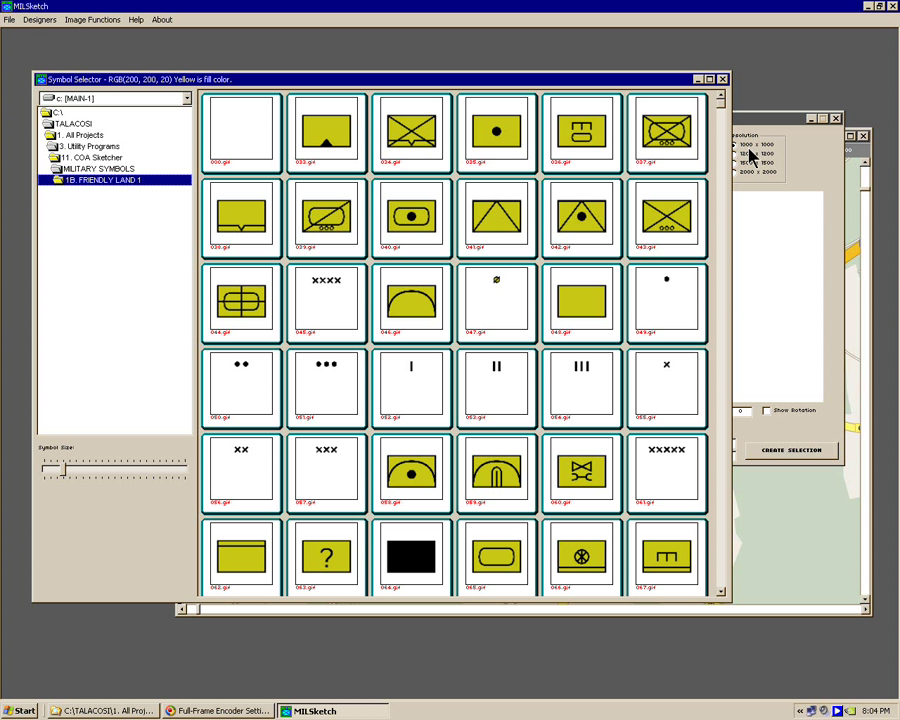
scroll(718, 104, down, 1)
Start a new symbol design from the crossed-oval symbol 037.gif.
click(683, 118)
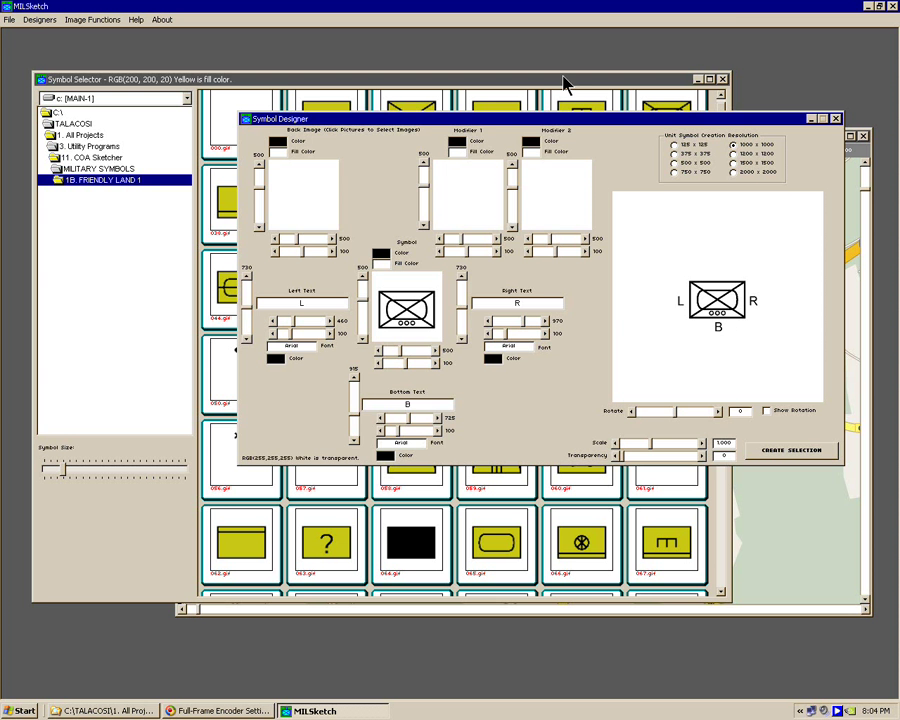
drag(555, 78, 537, 74)
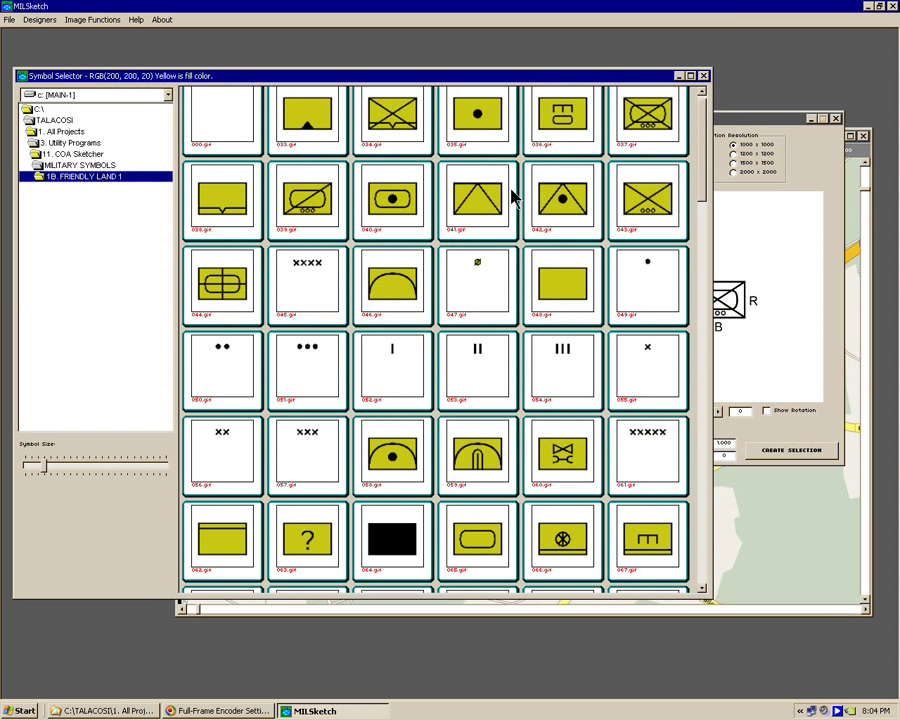
click(386, 208)
click(367, 88)
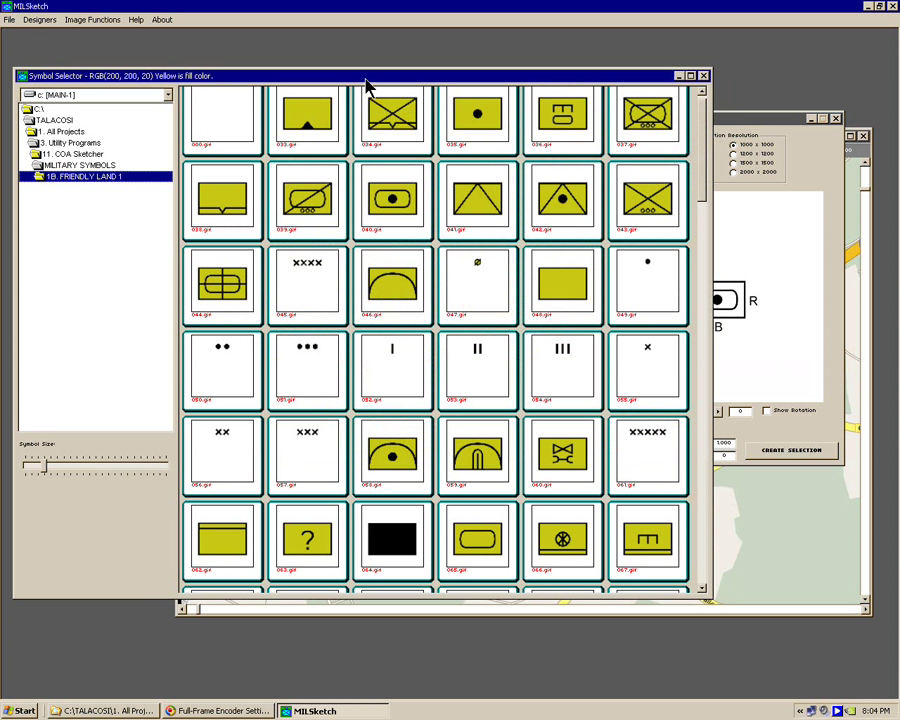
click(632, 125)
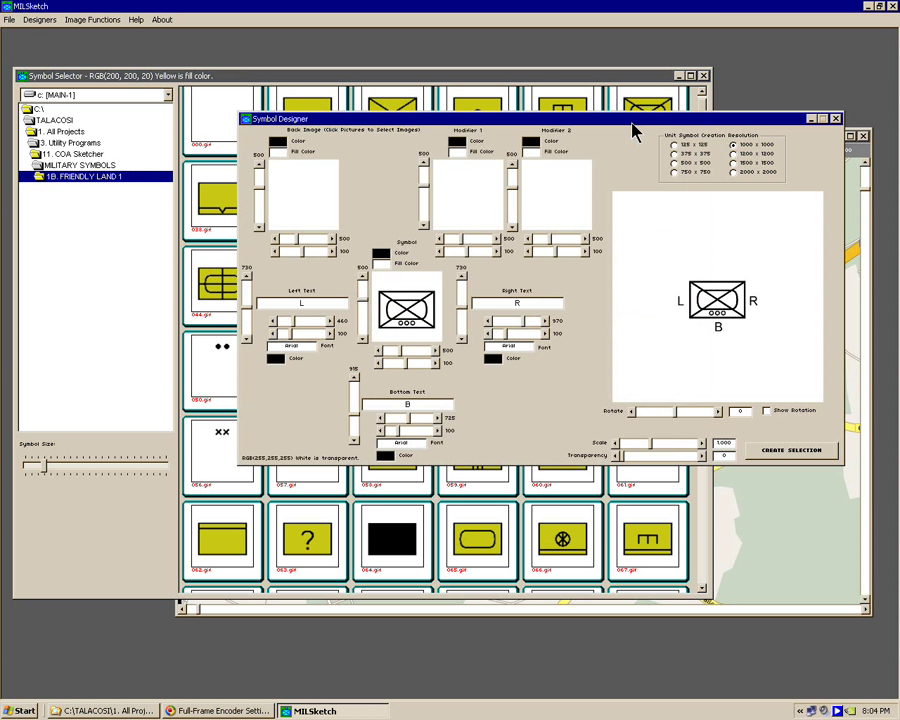
Add the single-bar I symbol as Modifier 1 above the main symbol.
drag(586, 80, 52, 140)
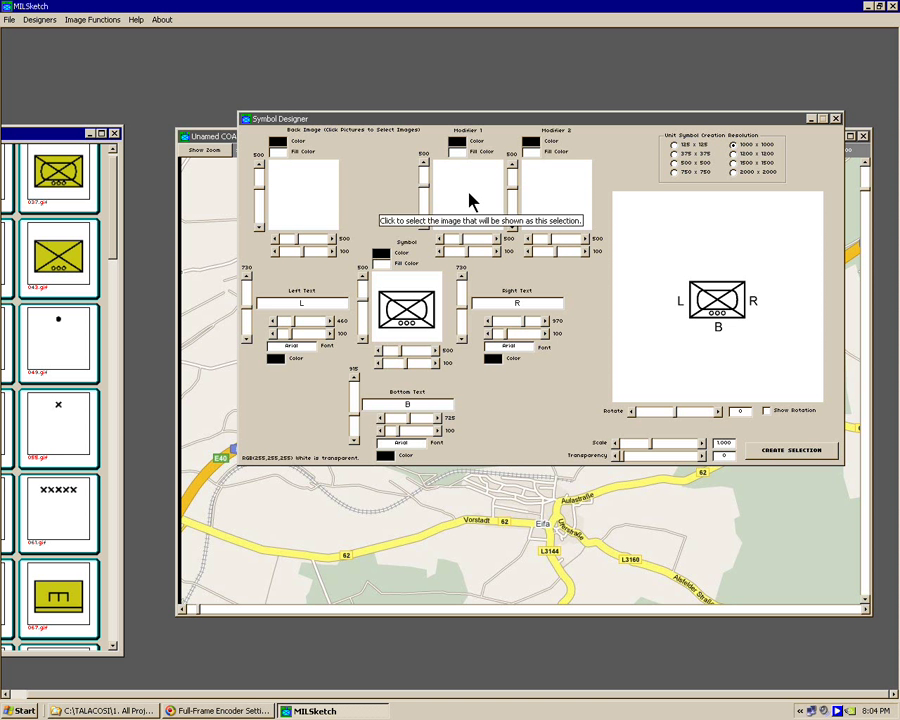
drag(34, 133, 613, 75)
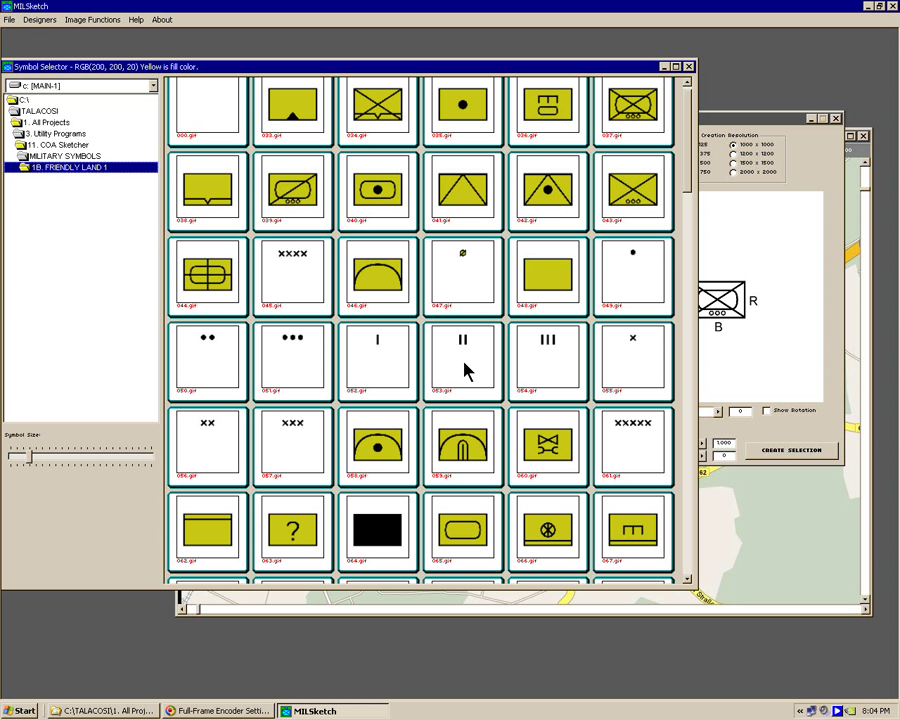
click(381, 358)
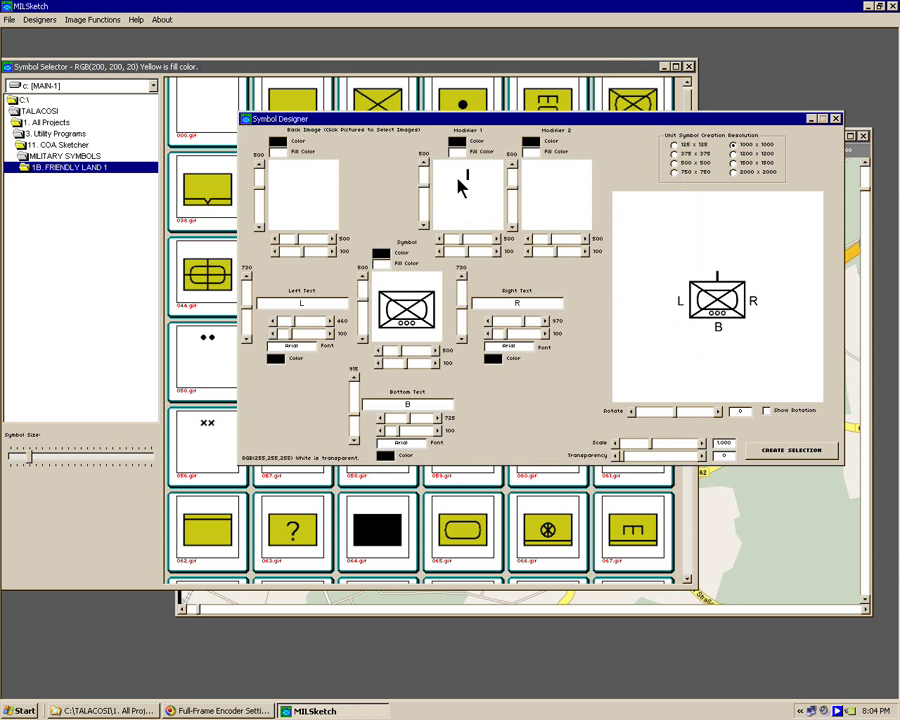
click(548, 190)
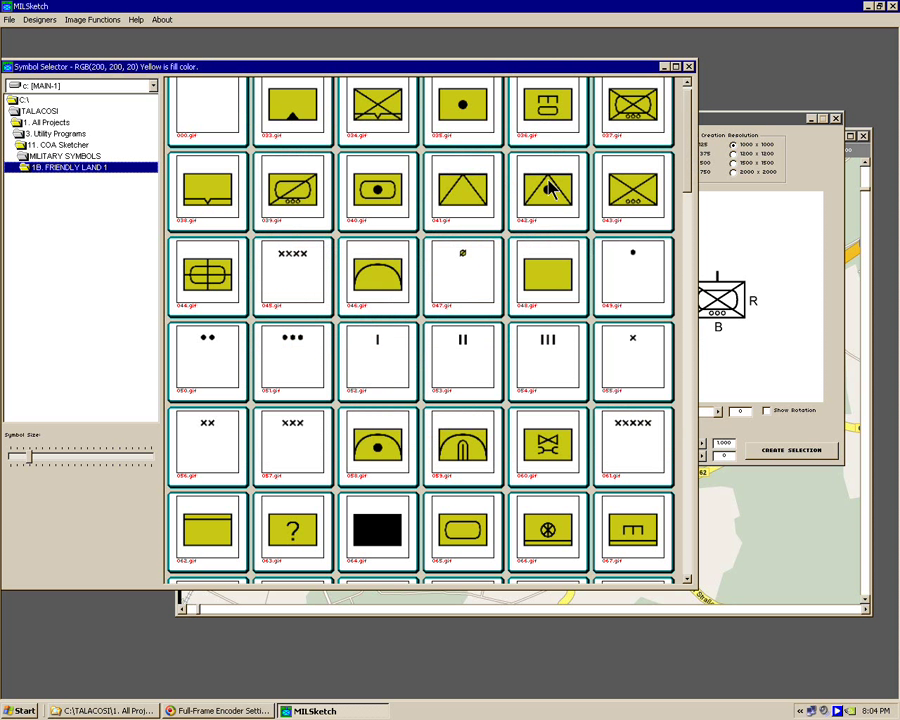